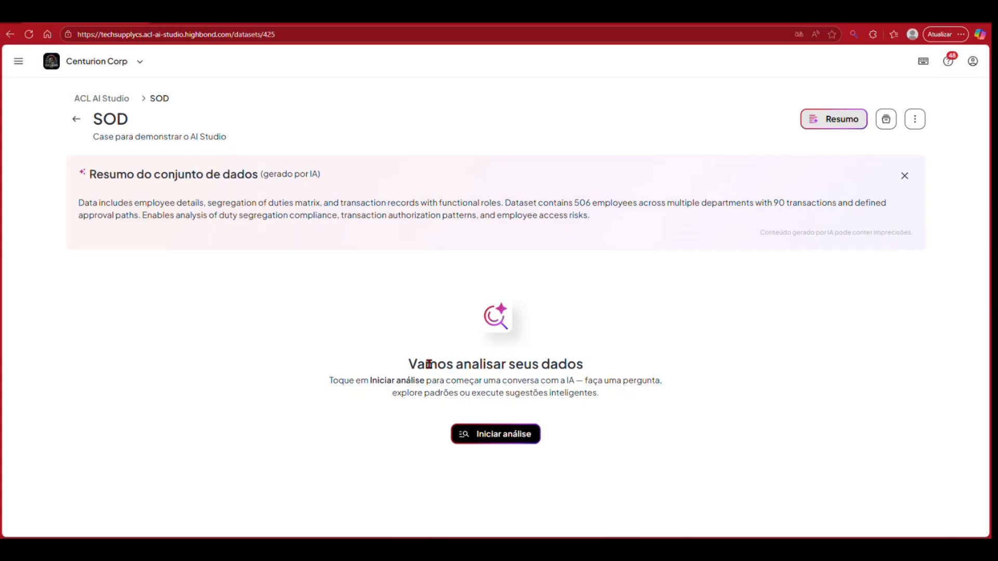
Step: Start an analysis of the SOD dataset and submit the AI suggestion "Identify employees with conflicting transaction roles"
left_click(471, 434)
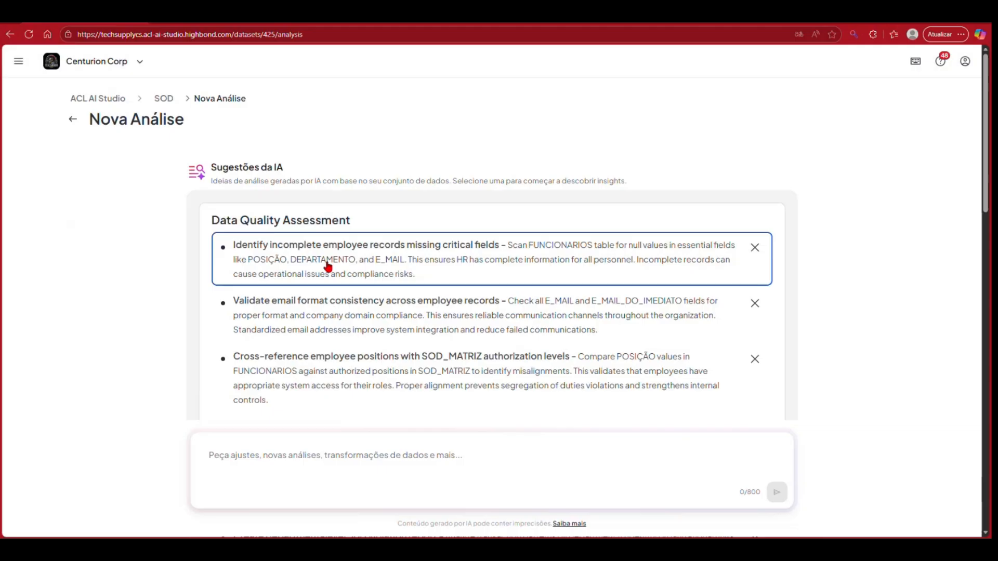
scroll(360, 321, "down", 4)
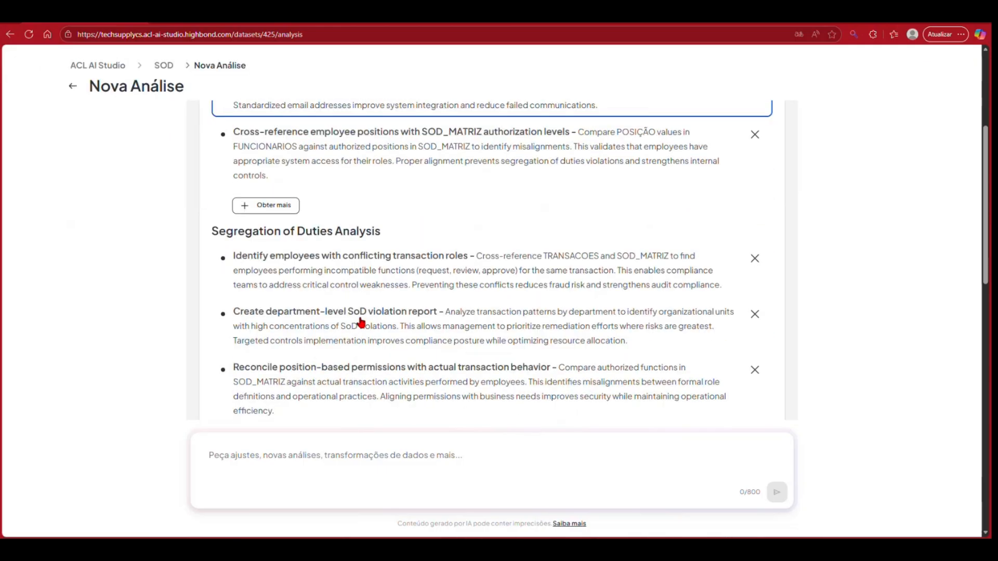
scroll(362, 322, "down", 1)
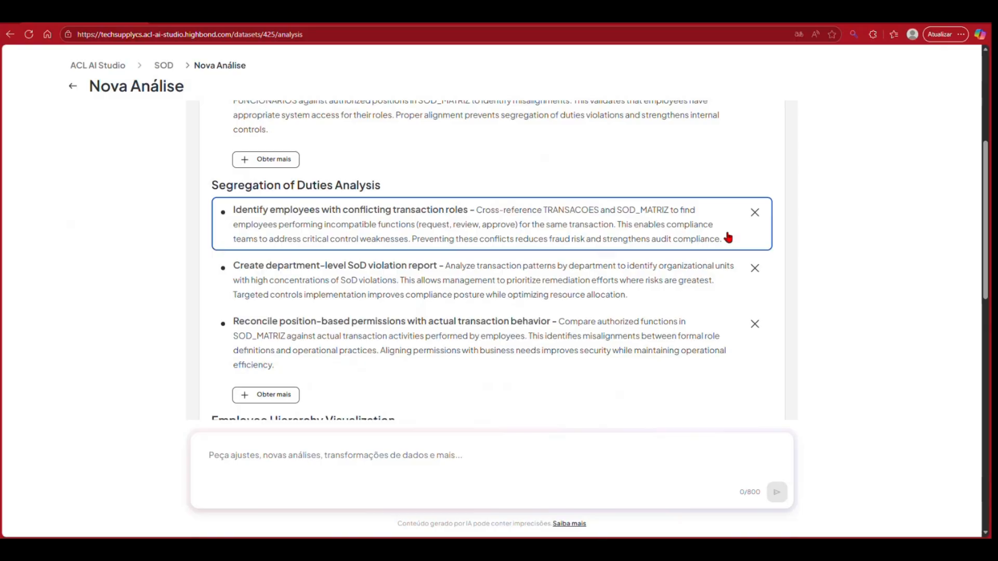
left_click(692, 238)
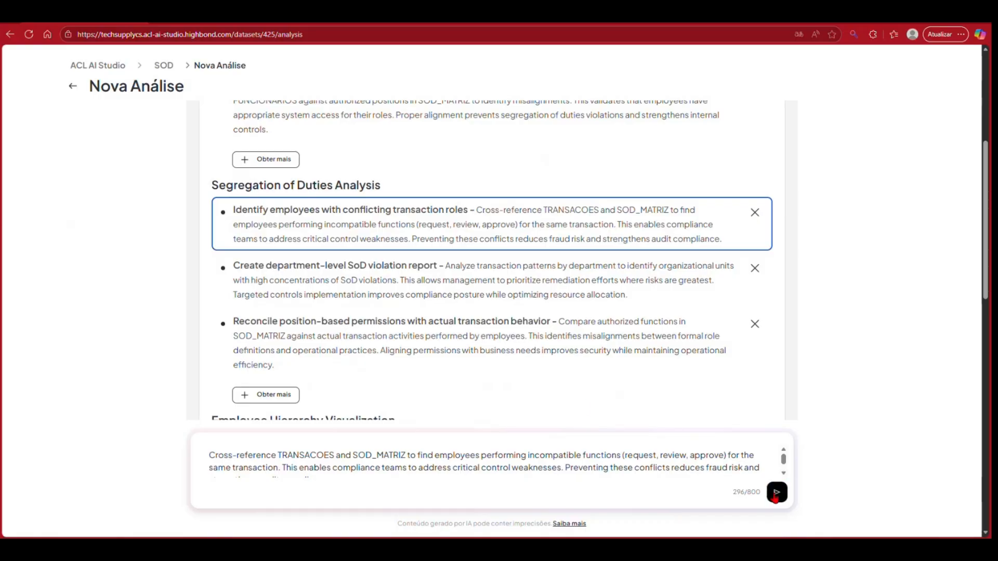
left_click(776, 495)
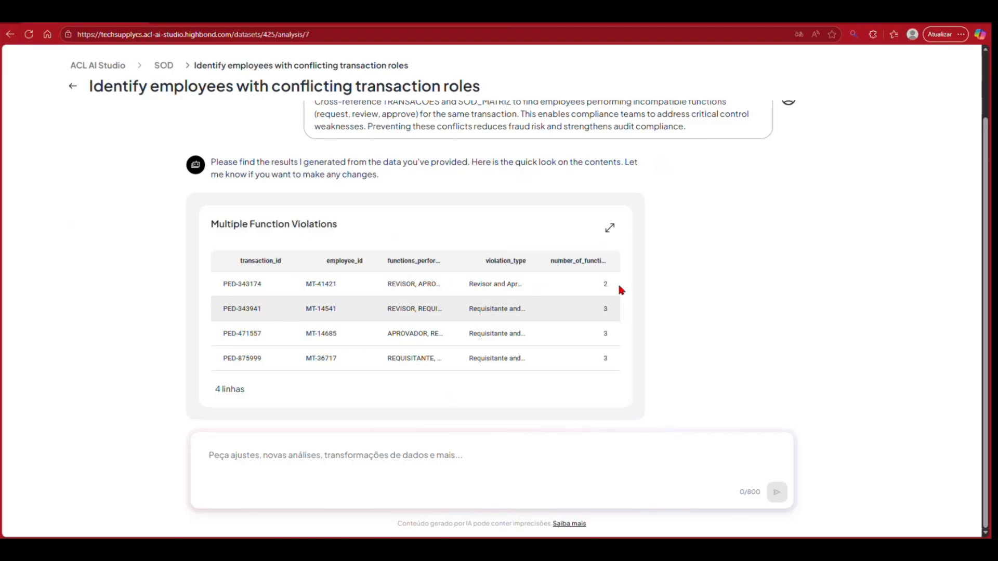
Step: Examine the expanded Multiple Function Violations results and their query explanation, close them, and review the original request
left_click(610, 228)
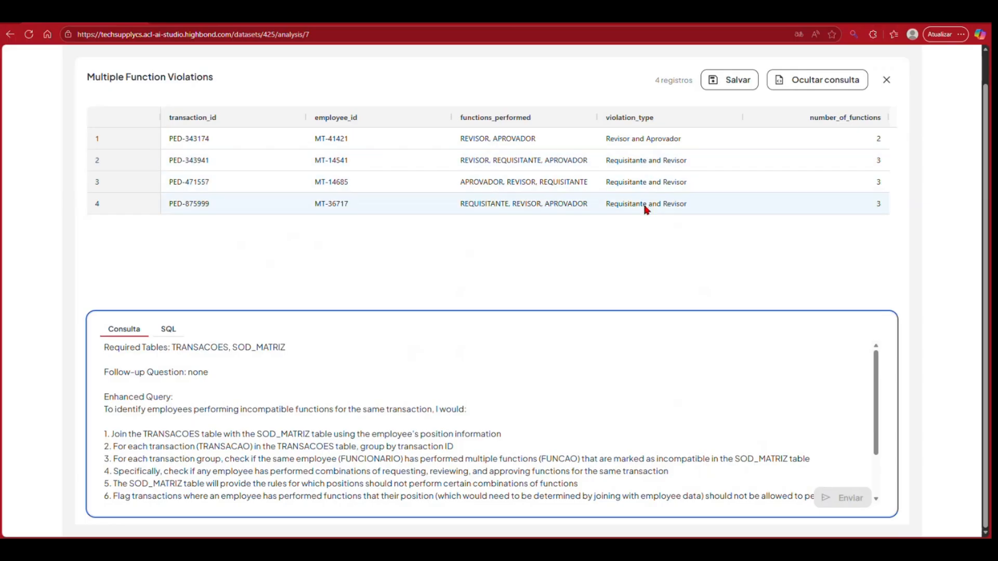
left_click(886, 81)
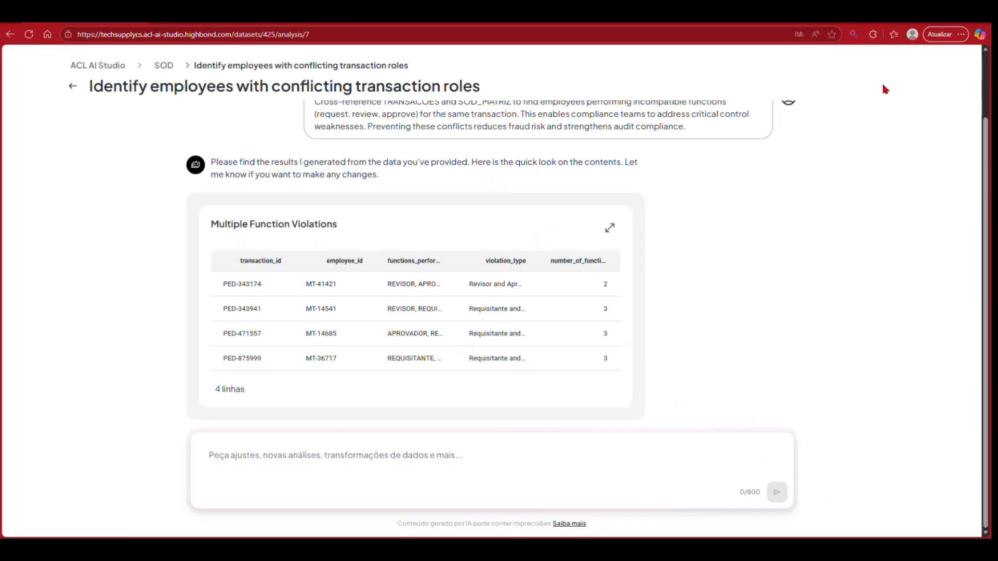
left_click(610, 227)
scroll(357, 421, "down", 1)
scroll(357, 420, "up", 1)
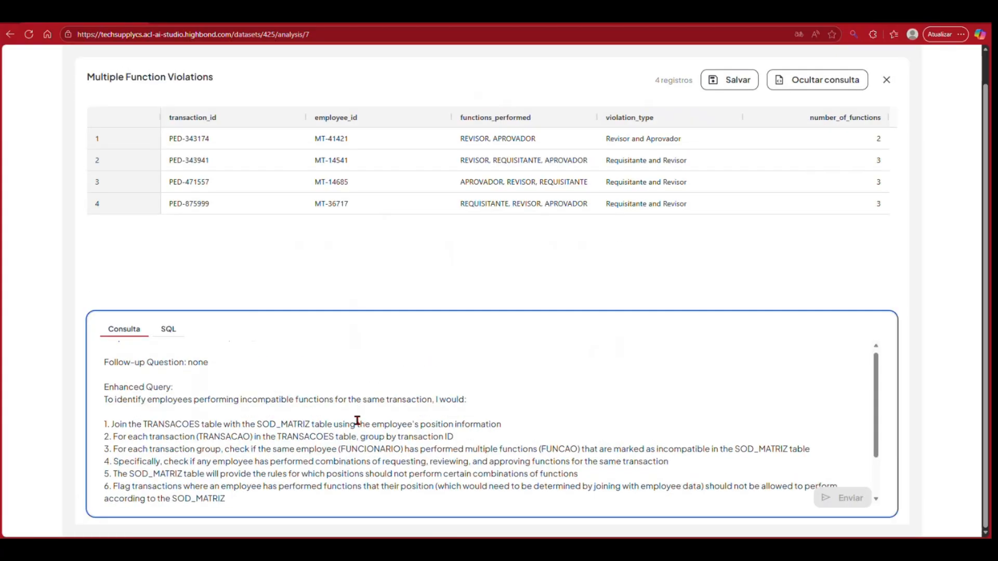
scroll(174, 371, "down", 1)
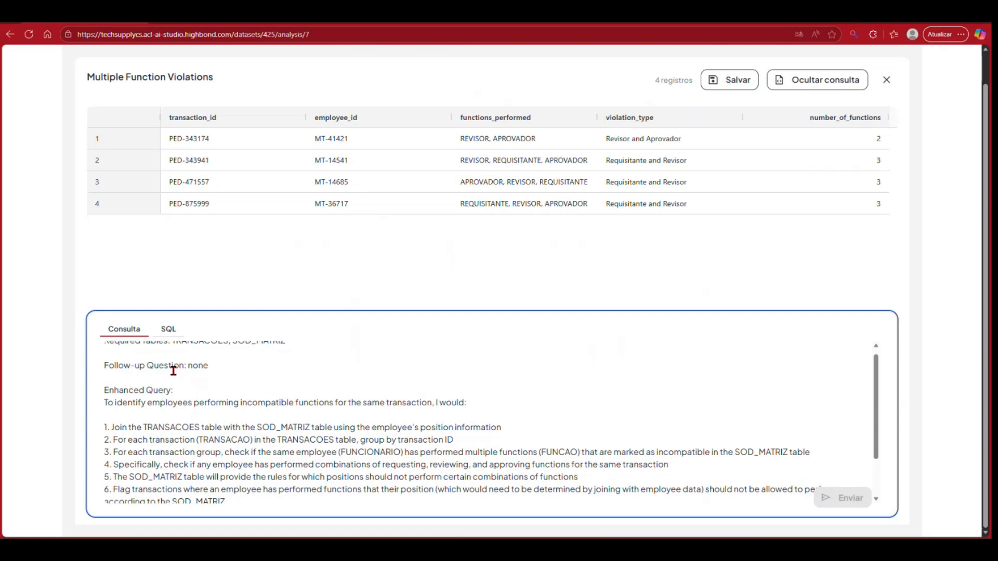
scroll(141, 454, "down", 1)
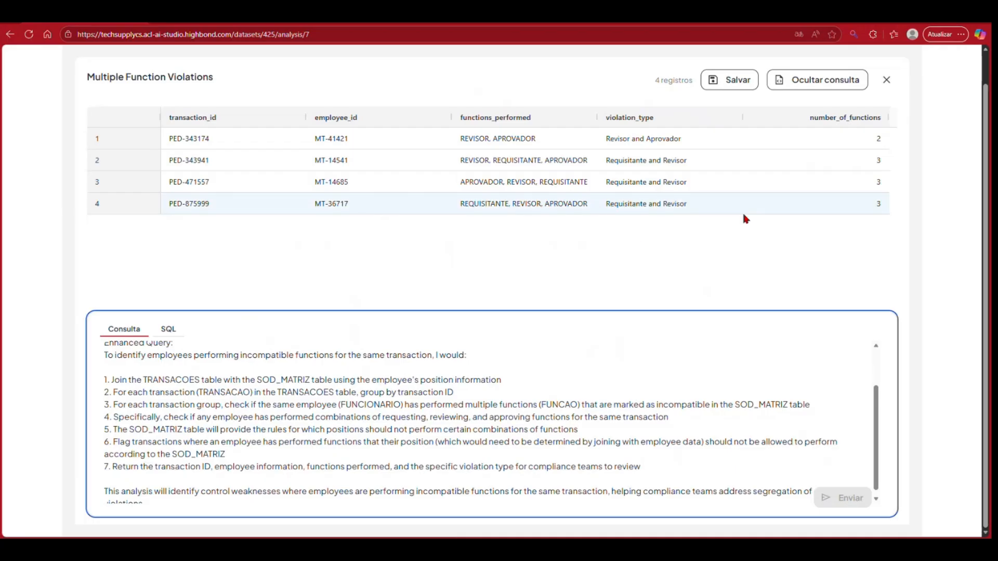
left_click(888, 80)
scroll(629, 201, "up", 1)
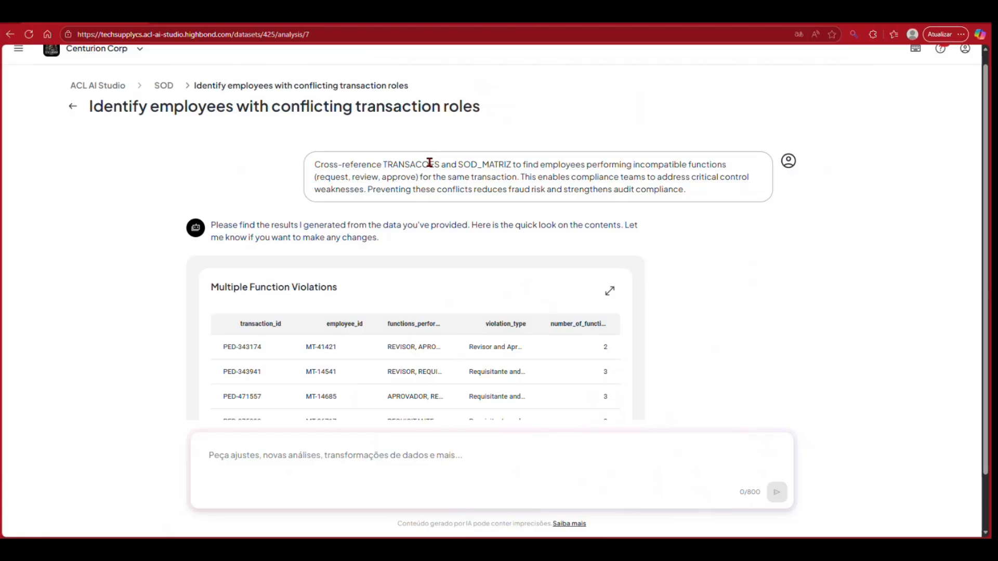
Step: Begin a follow-up prompt with "Retorne para mim, casos aonde um colaborador exerceu em uma transação uma ação que"
scroll(457, 249, "down", 2)
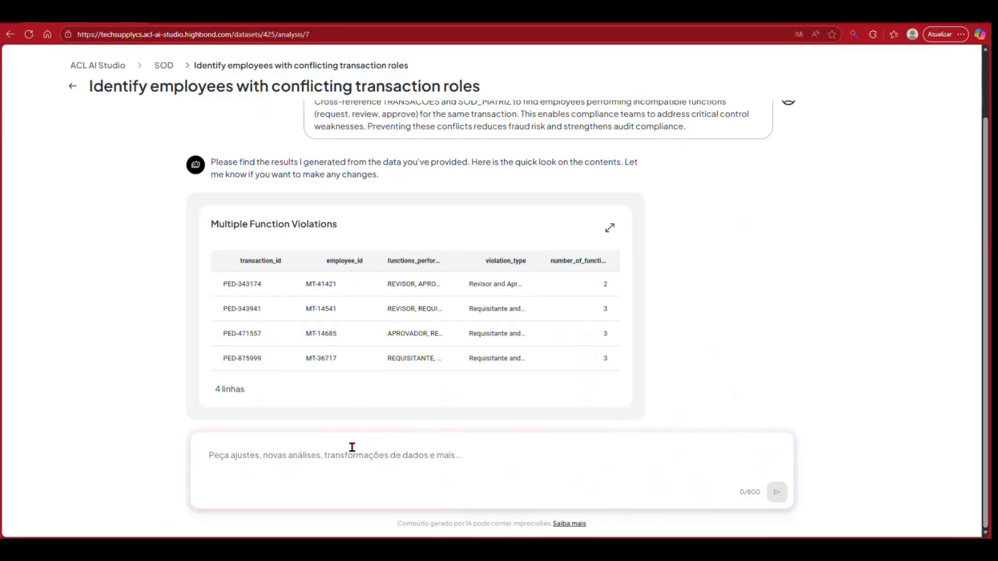
type("Re")
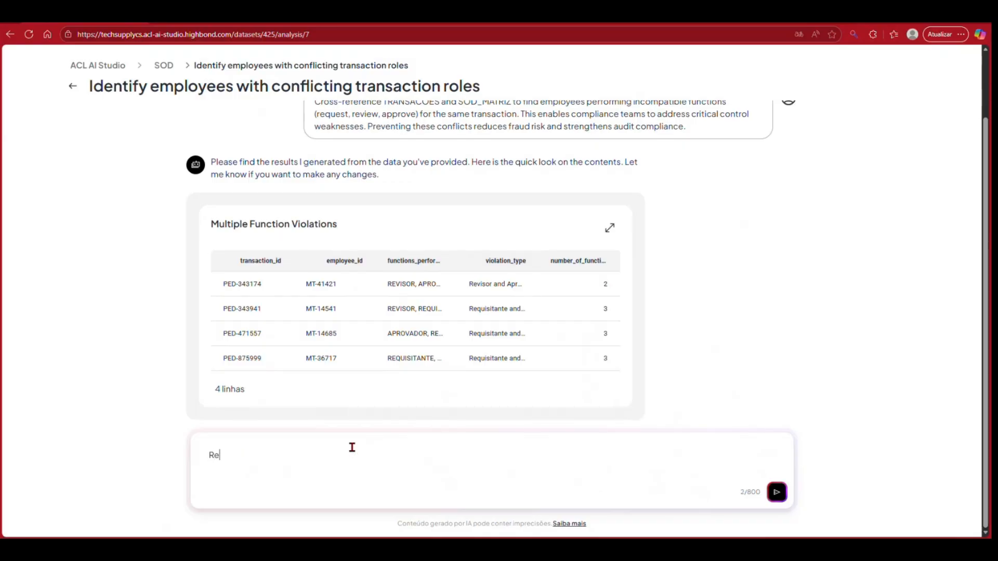
type("torne para mim, casos ao")
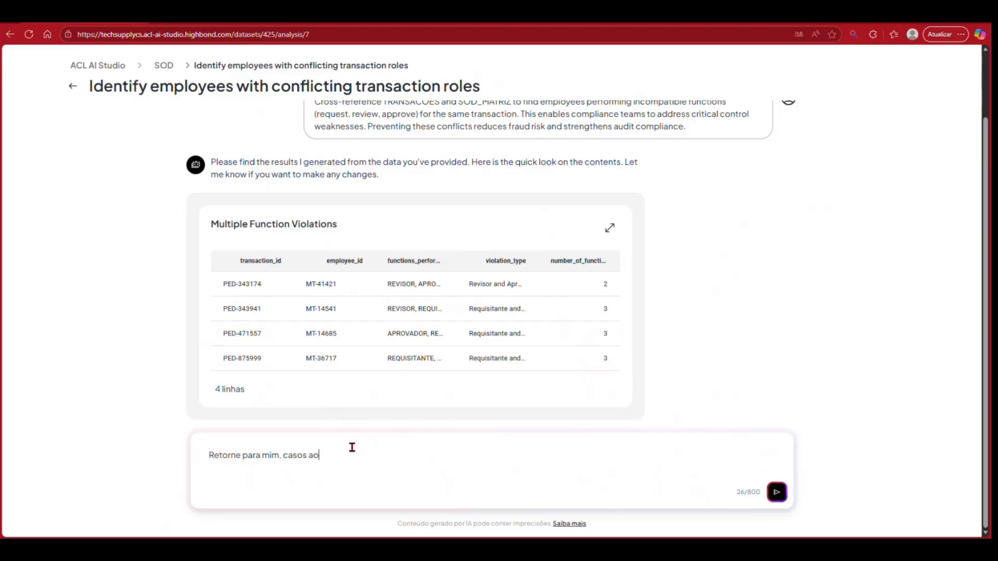
type("nde um colaborador exerceu ")
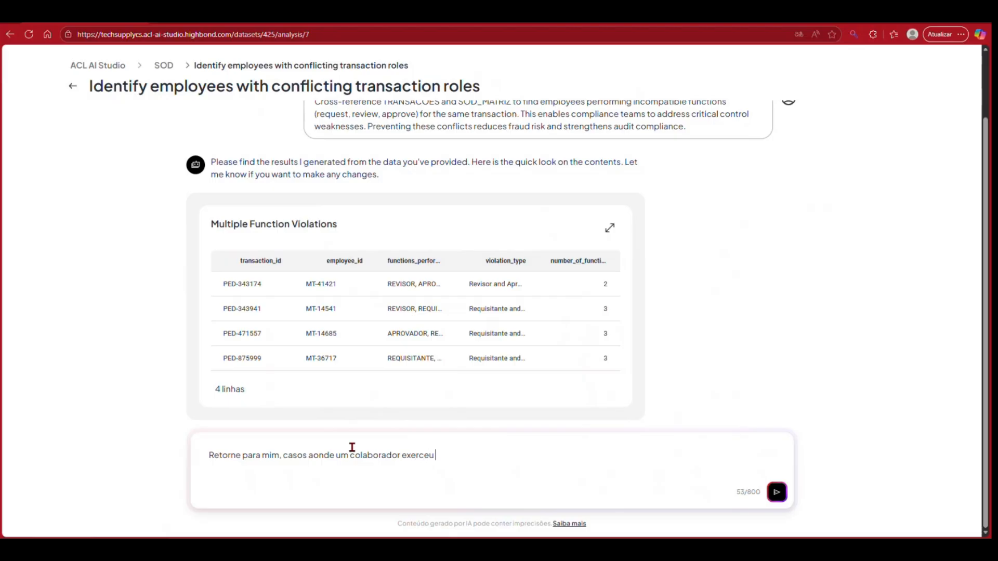
type("em uma transação uma ação q")
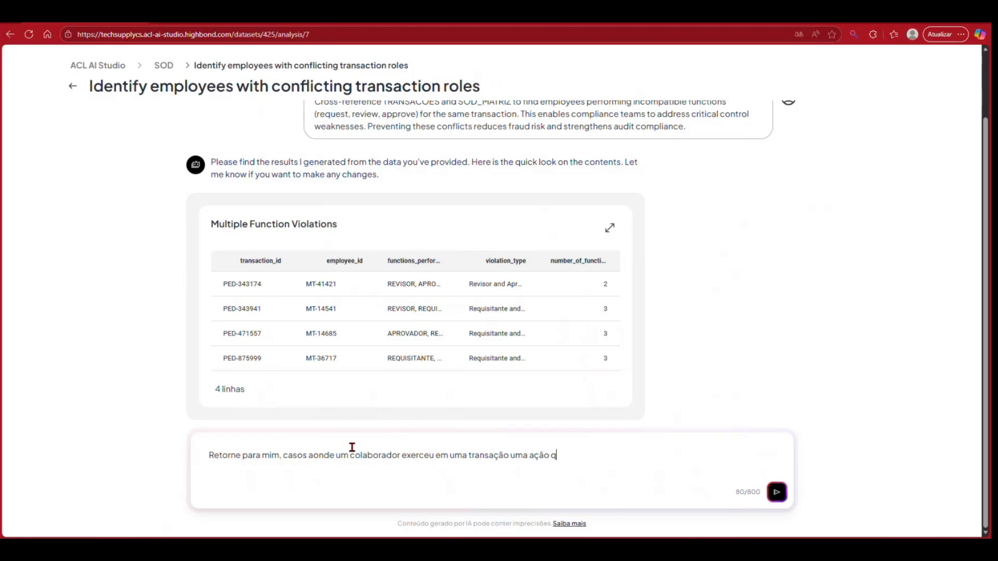
type("ue não tenha permissão (")
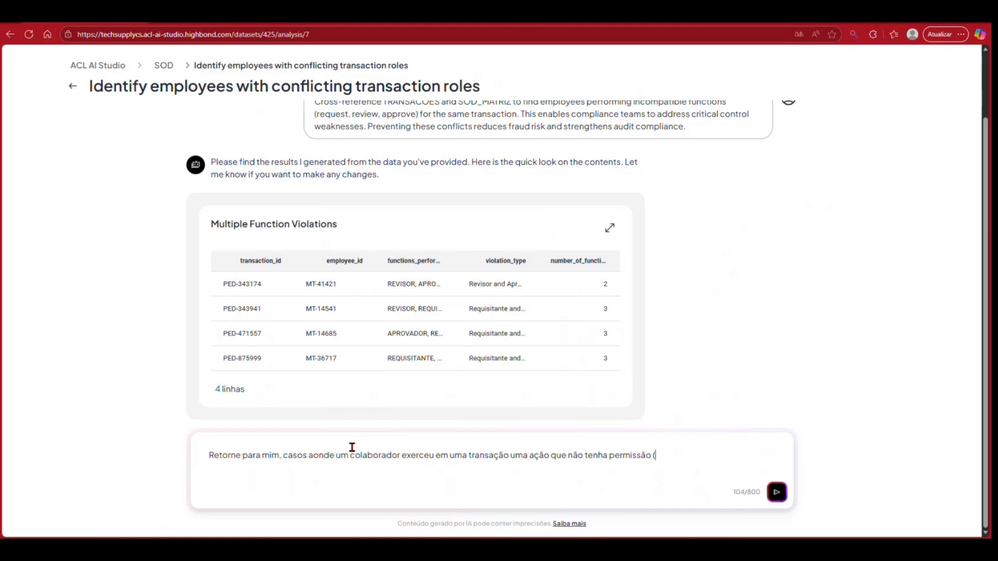
type("de acordo com o que const")
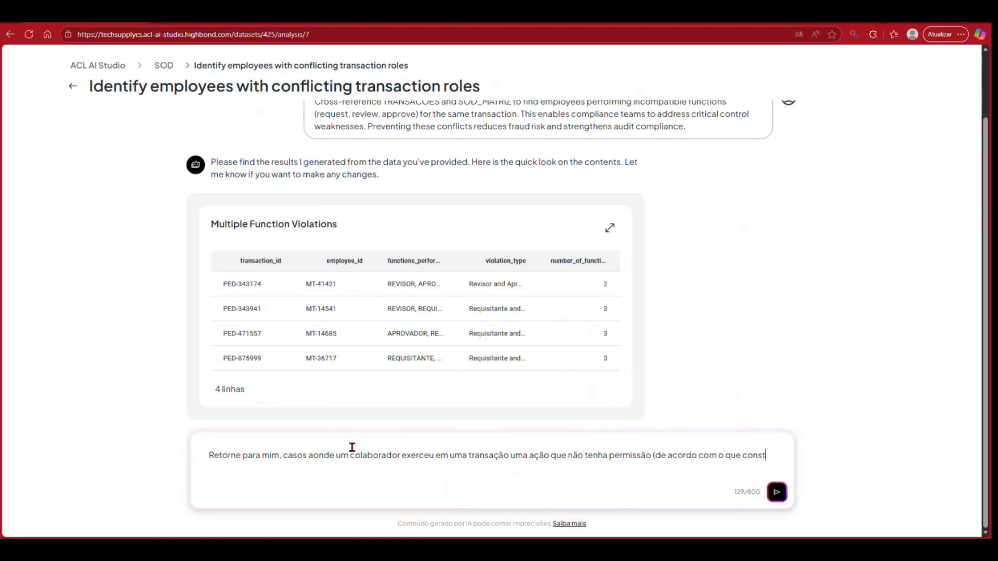
type("a na tabela de mati")
Step: Continue the prompt with "não tenha permissão (de acordo com o que consta na tabela de matriz sod)."
key("BackSpace")
type("riz sod")
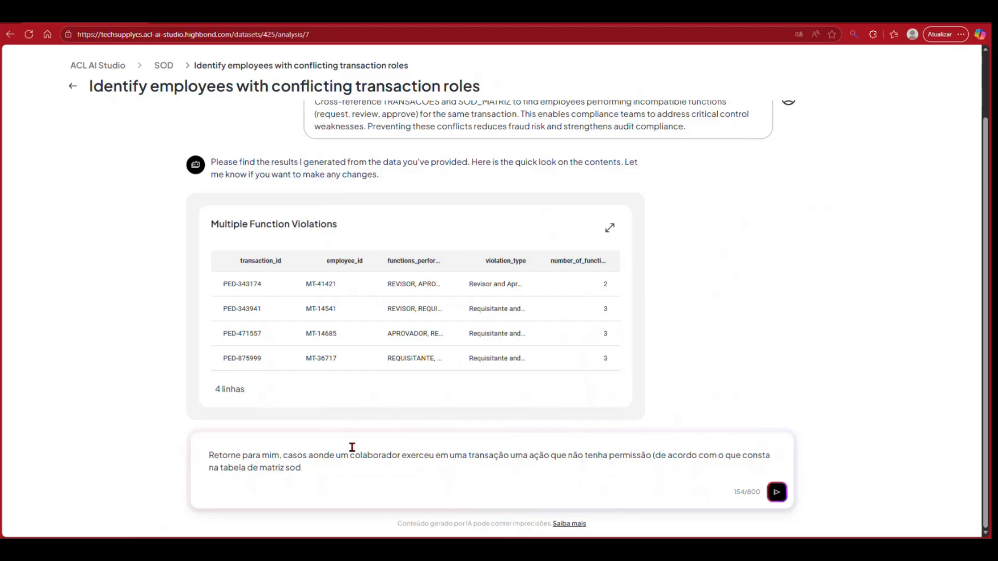
type(").")
Step: Number the request as the first item by inserting "1." at the very start of the prompt
key("Up")
key("Left")
key("Left")
key("Left")
key("Left")
key("Left")
key("Left")
key("Left")
key("Left")
key("Left")
key("Left")
key("Left")
key("Left")
key("Left")
key("Left")
key("Left")
key("Left")
key("Left")
key("Left")
key("Left")
key("Left")
key("Left")
key("Left")
key("Left")
type("1.")
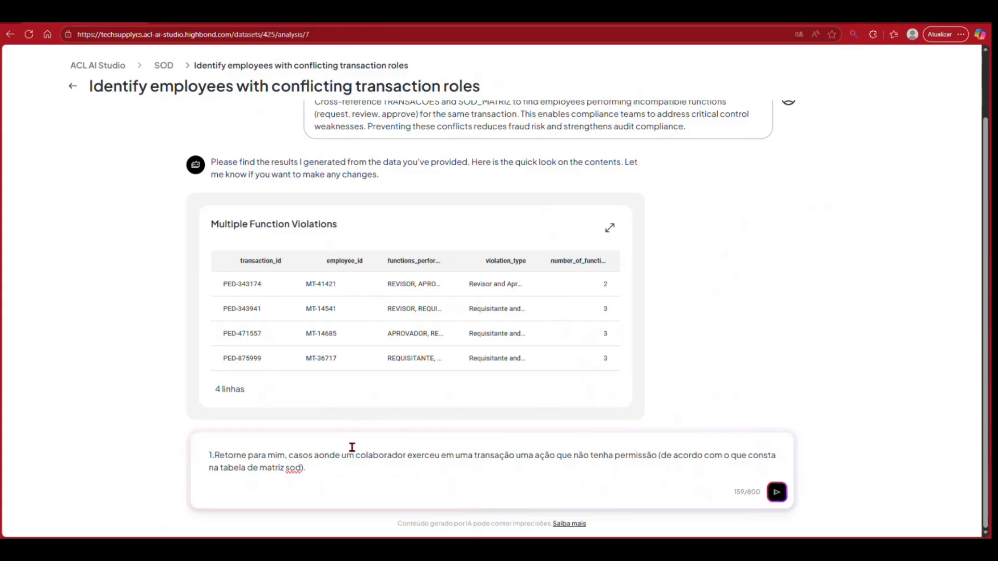
Step: Add a second item at the end of the prompt: "2. Indentifique colaboradores que exerceram mais de uma ação na mesma transação"
key("Down")
key("End")
type("2. Indentifique co")
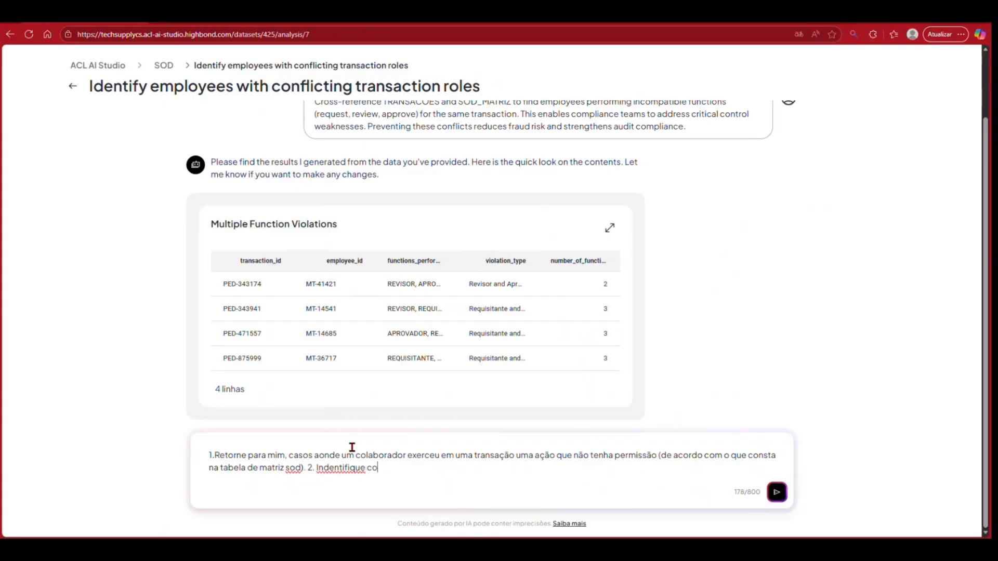
type("laboradores que exercera")
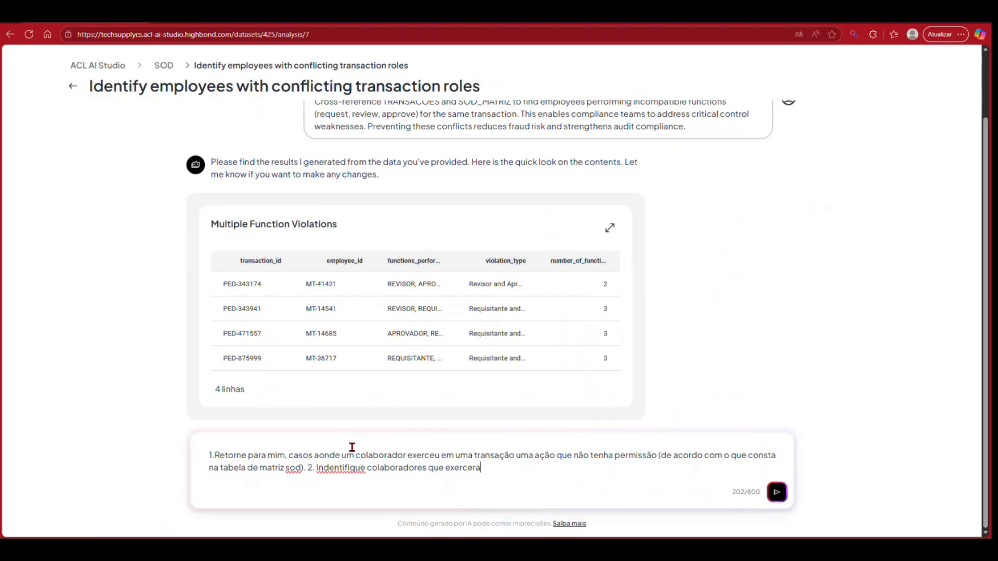
type("m mais de uma ação na mesm")
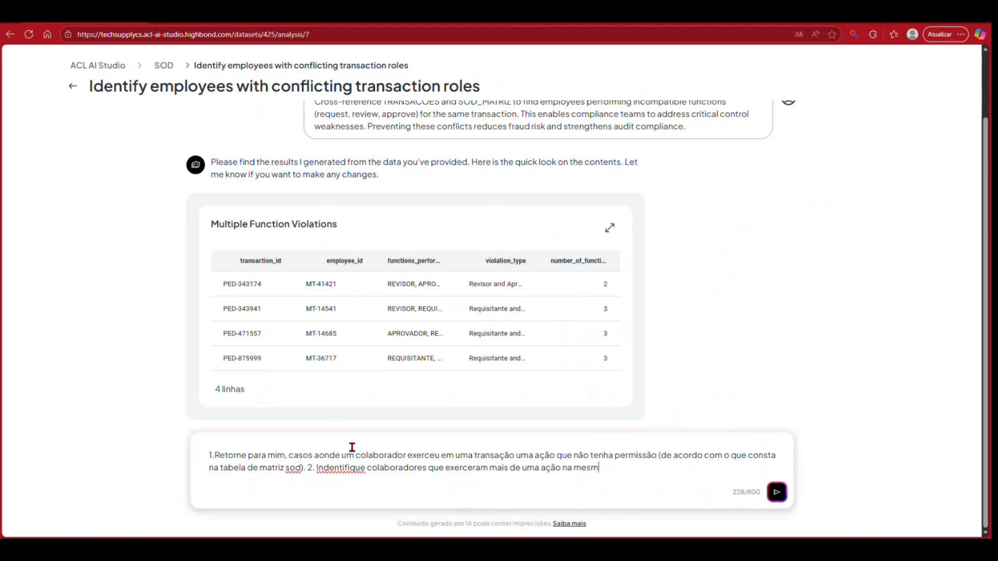
type("a transação. 3. Caso exist")
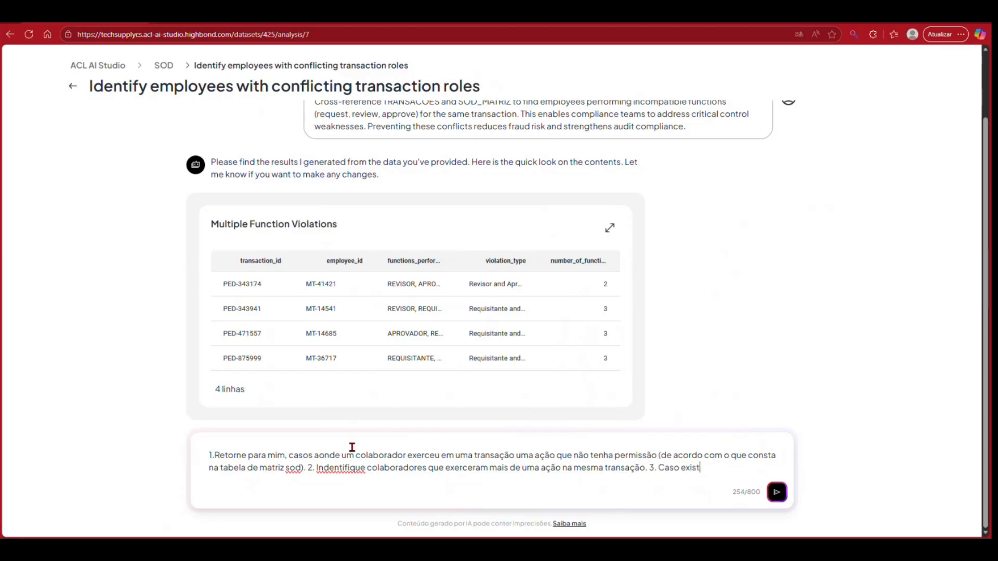
Step: End item 2 with a period and add "3. Caso exista as duas violações em uma mesma transação, retorne em linhas separas."
type("a as duas violações em uma mesma")
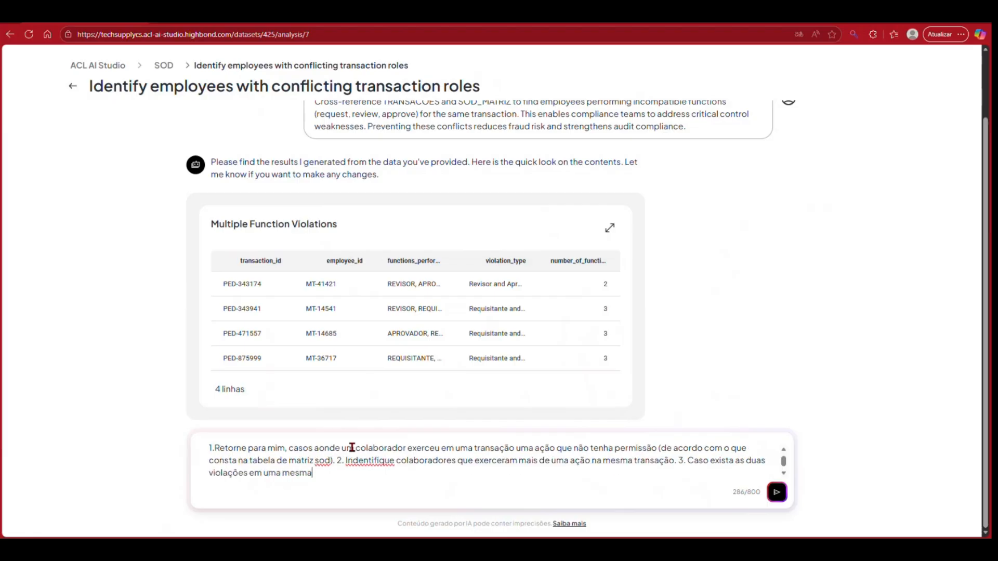
type(" transação, retorne em li")
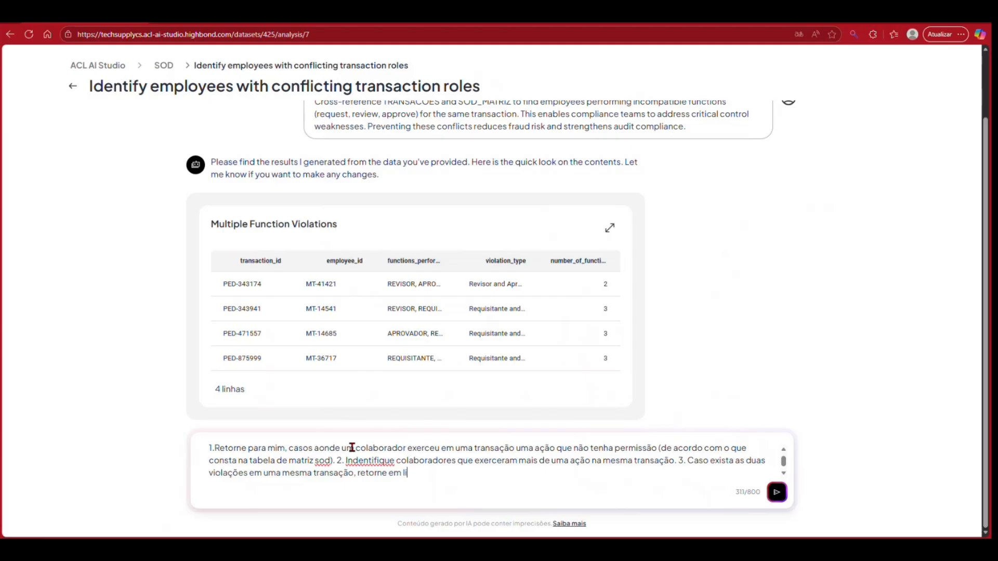
type("nhas separas")
type(".")
Step: Correct the first word of item 2 to "Identifique" and send the three-item prompt
left_click(353, 462)
key("BackSpace")
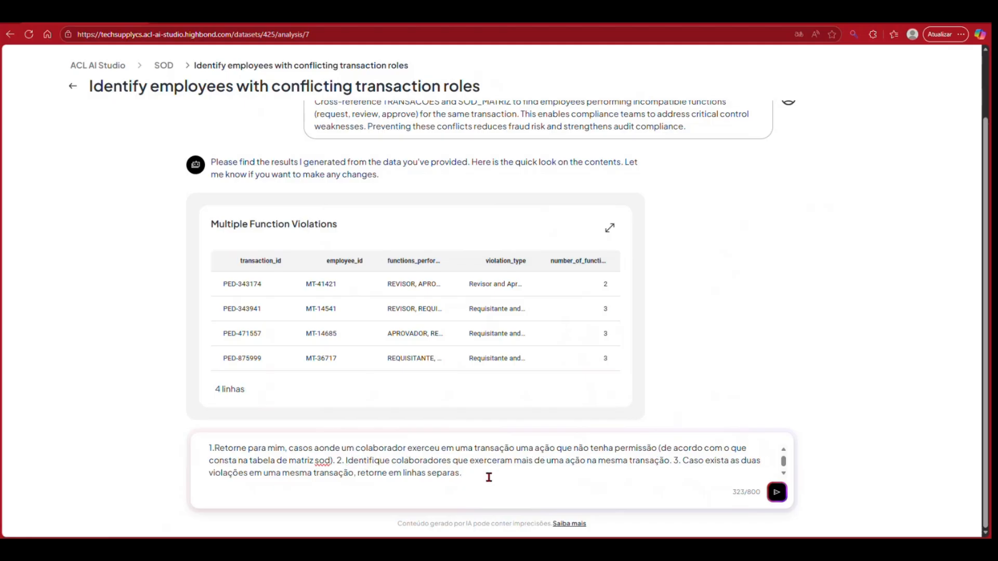
left_click(778, 493)
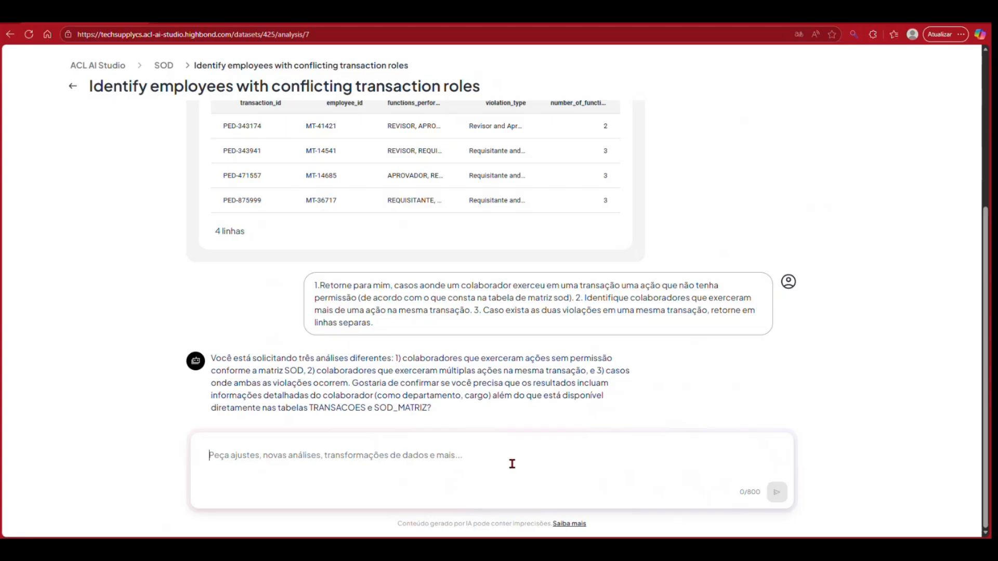
Step: Answer the assistant's question about detailed employee information with "Sim, me retorne as informações adicionais"
type("Sim, me reto")
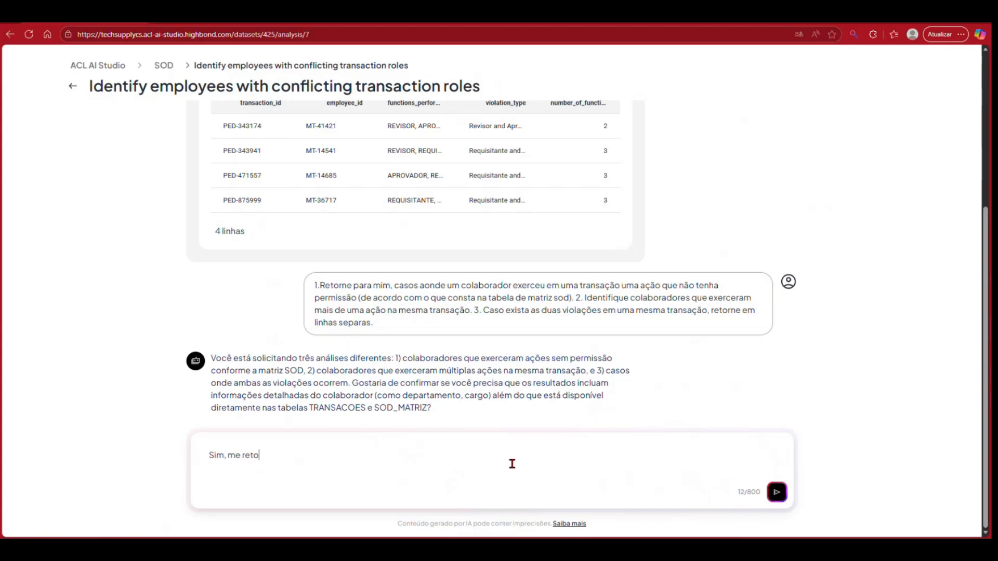
type("rne as info")
type("rmações adicionais")
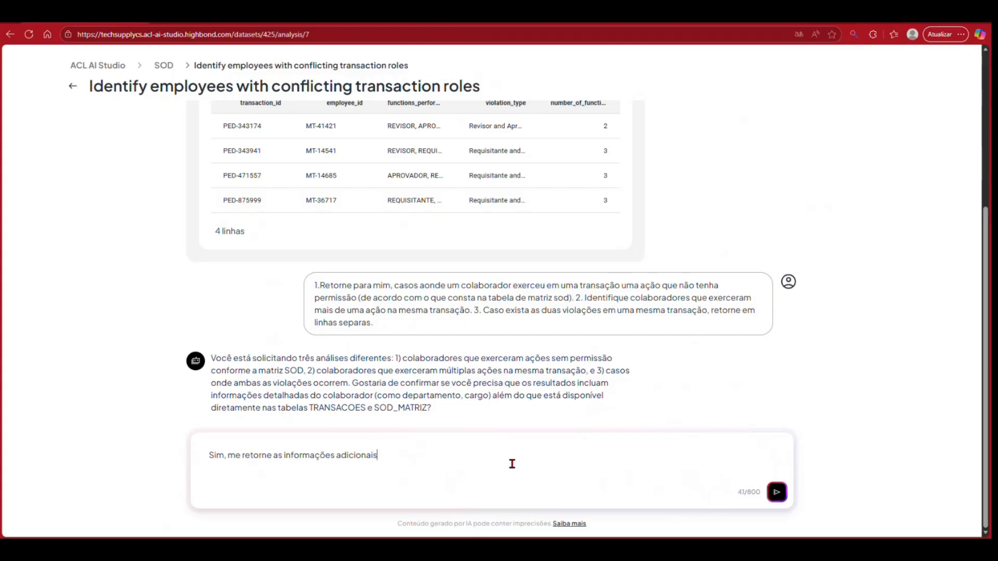
key("Return")
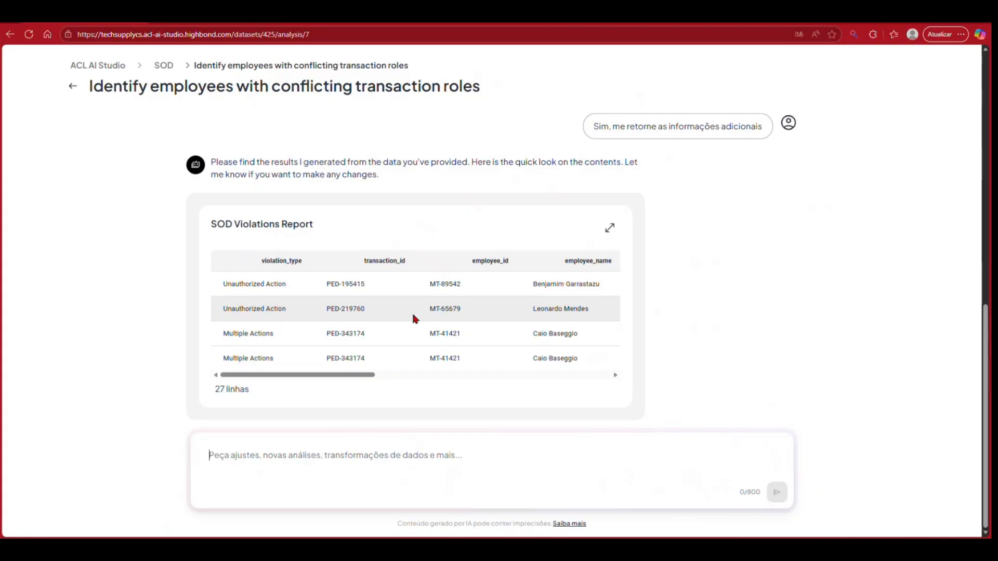
Step: Expand the SOD Violations Report and examine its columns across to the company field
left_click(609, 229)
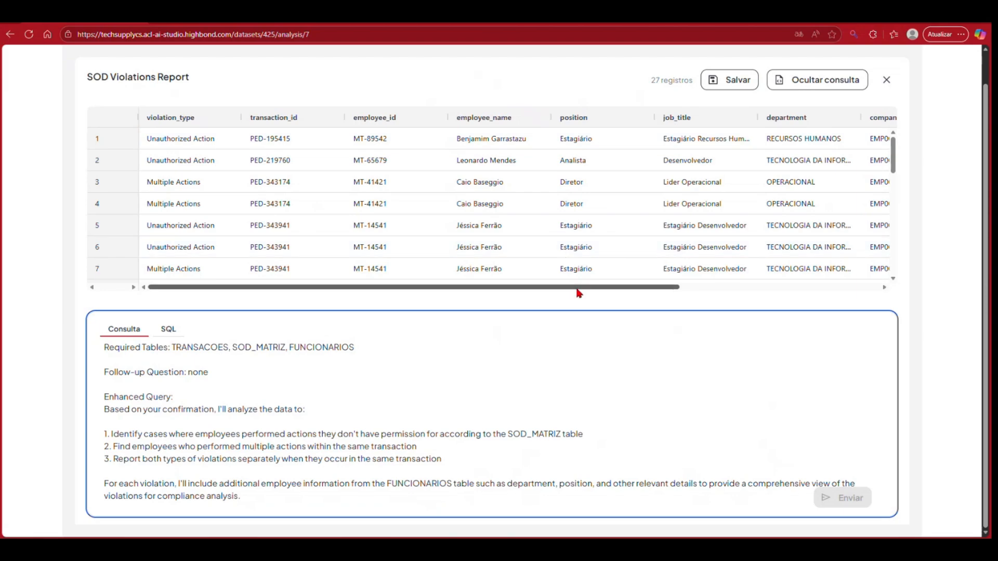
left_click_drag(597, 289, 554, 289)
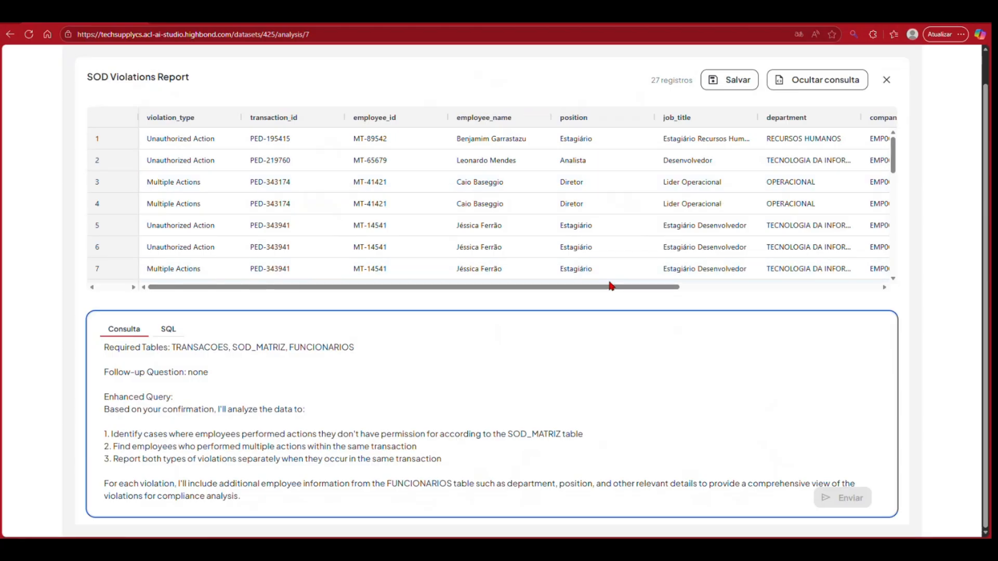
left_click_drag(611, 289, 593, 306)
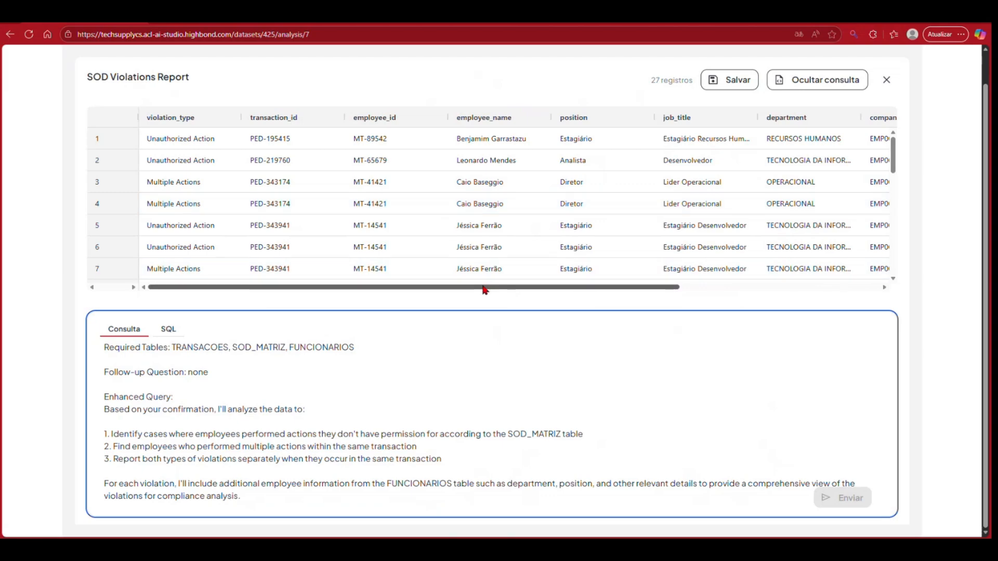
left_click_drag(484, 289, 523, 307)
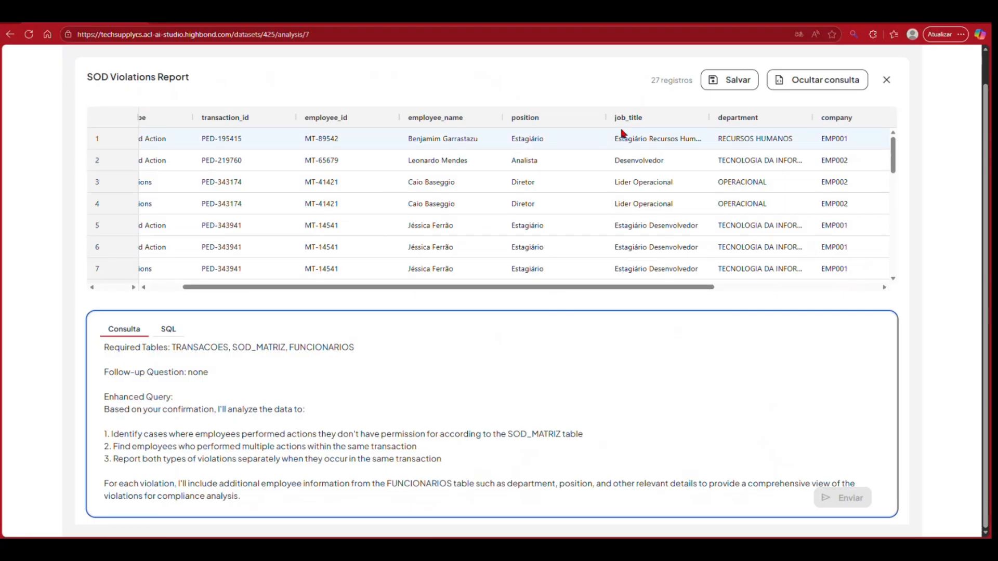
Step: Save the SOD Violations Report result as a table named "Violacoes_SOD_Completa" and close the expanded report
left_click(732, 82)
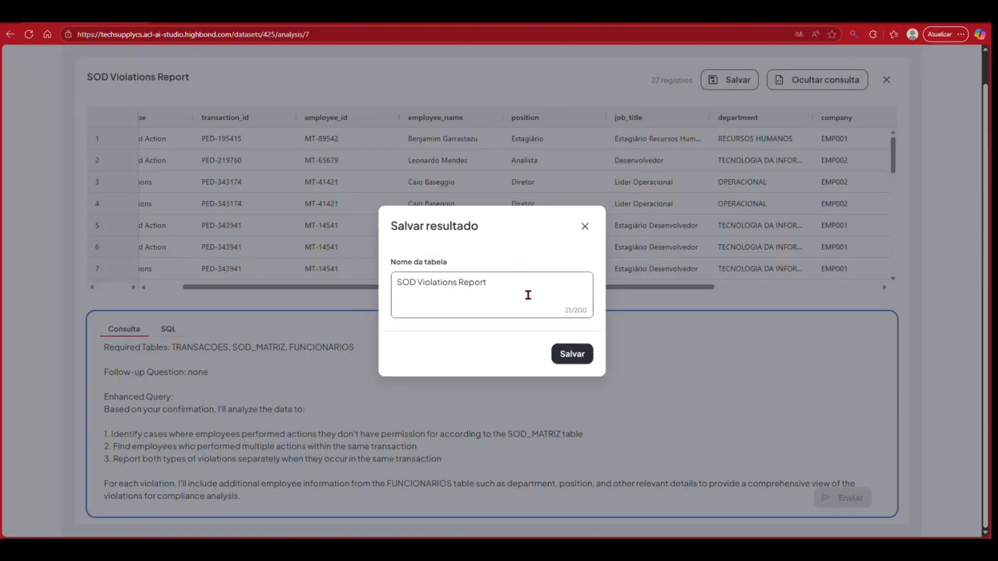
left_click(578, 352)
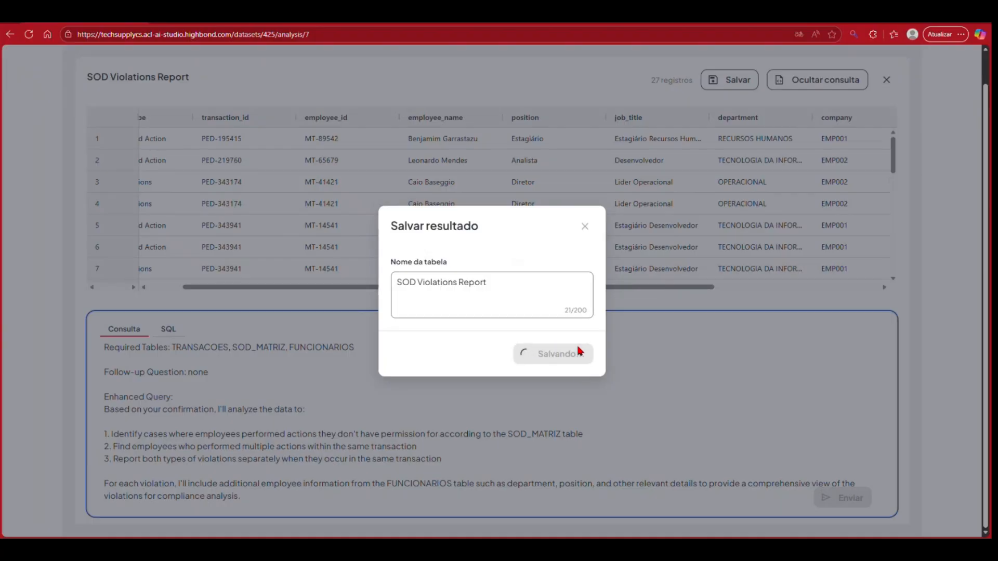
left_click(533, 267)
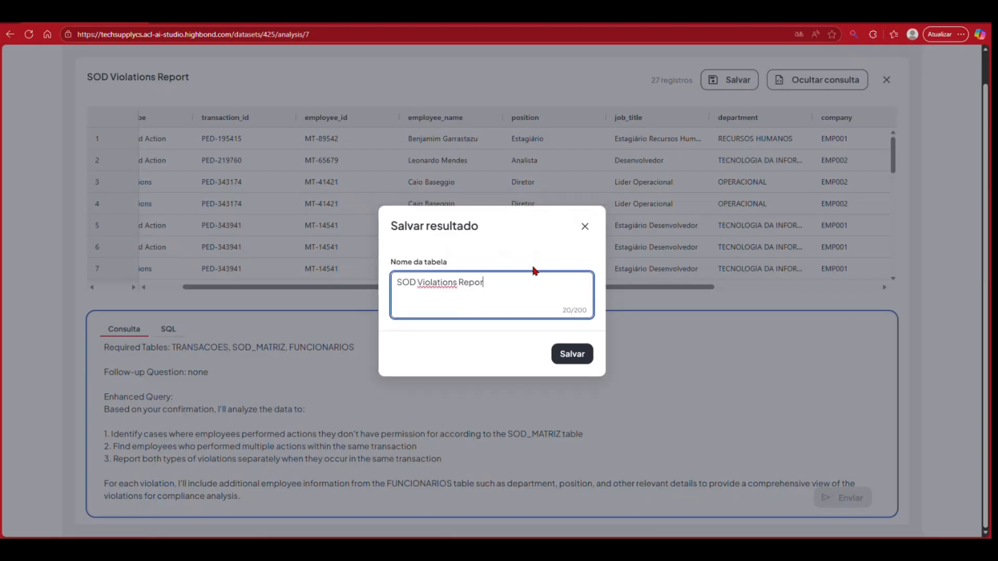
key("BackSpace")
key("BackSpace")
key("BackSpace")
key("BackSpace")
key("BackSpace")
key("BackSpace")
key("BackSpace")
key("BackSpace")
key("BackSpace")
key("BackSpace")
key("BackSpace")
key("BackSpace")
key("BackSpace")
key("BackSpace")
key("BackSpace")
key("BackSpace")
key("BackSpace")
key("BackSpace")
key("BackSpace")
key("BackSpace")
type("Violacoes D")
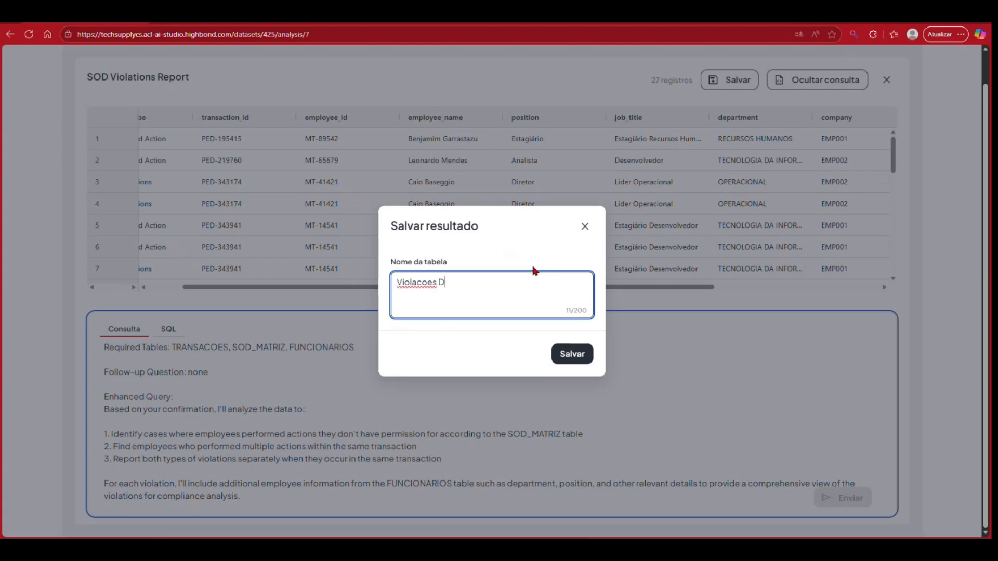
key("BackSpace")
type("SOD Completa")
left_click(571, 361)
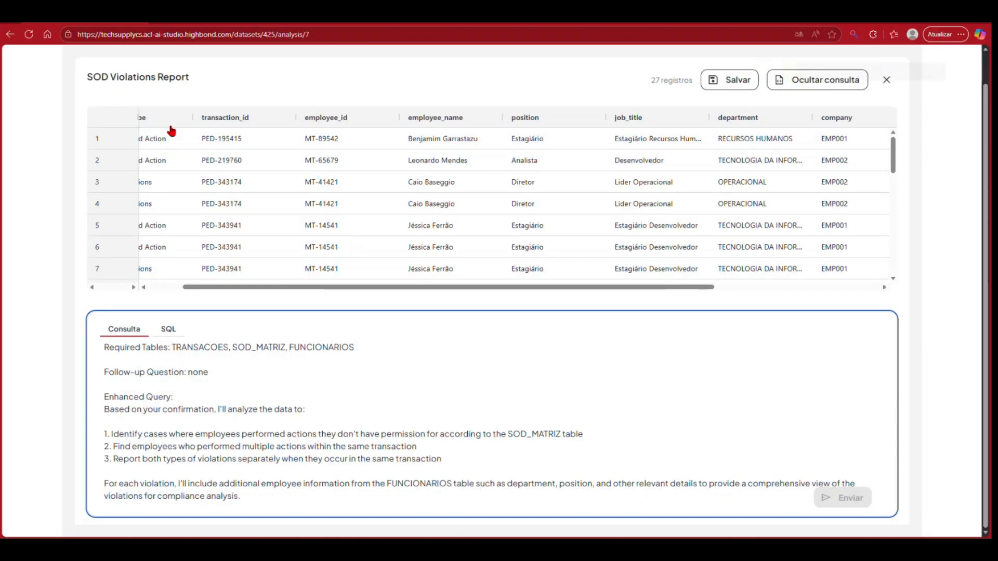
scroll(171, 132, "up", 2)
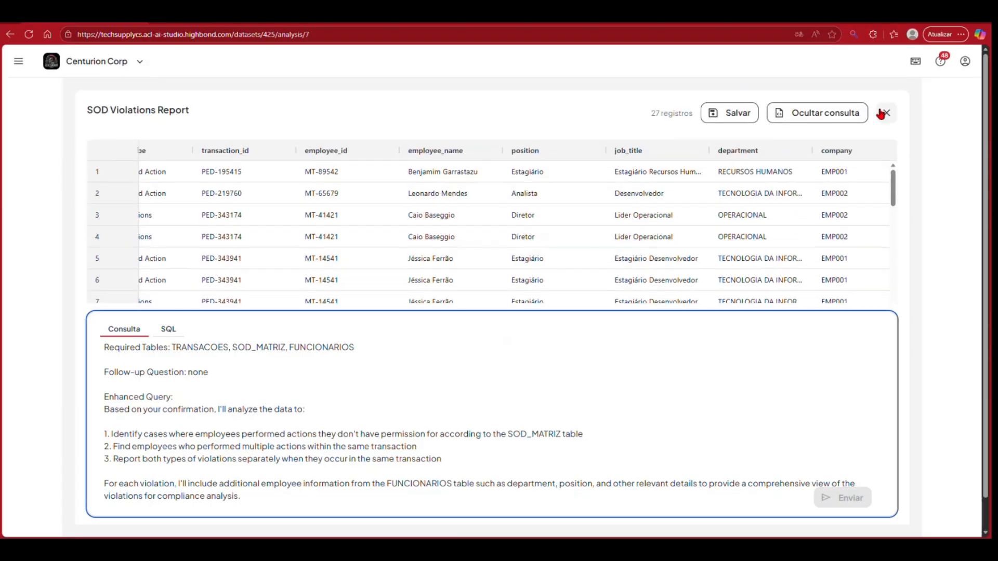
left_click(883, 112)
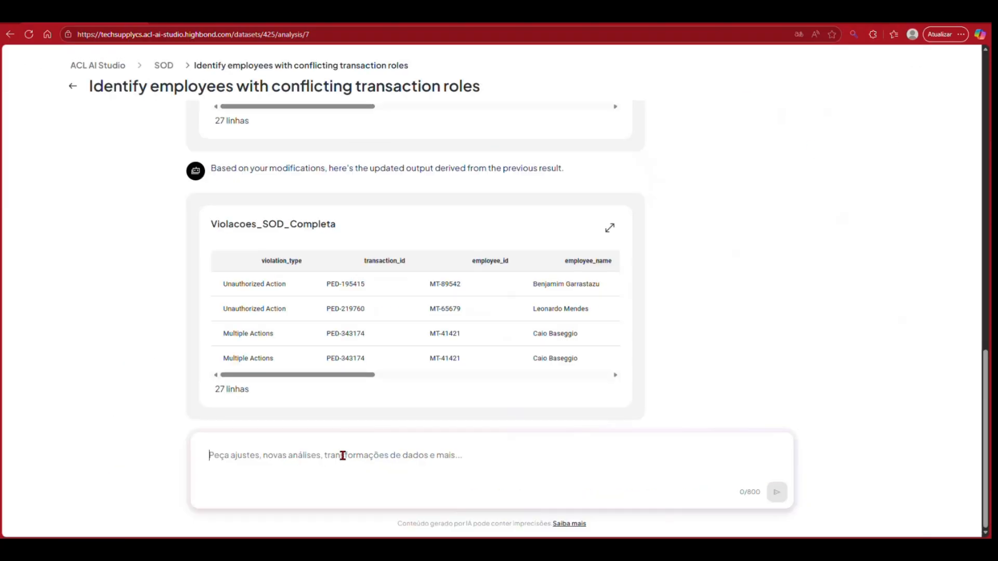
Step: Send the prompt "Para os casos onde uma pessoa realizou mais de uma ação no mesmo pedido, retorne uma linha apenas"
type("Para os casos ")
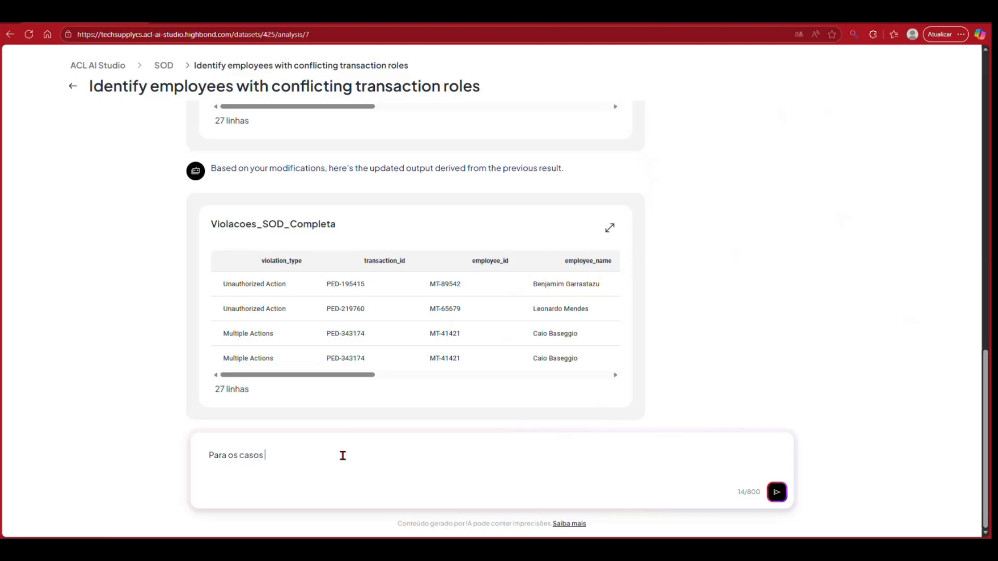
type("onde uma pessoa realizou mais de uma ação n")
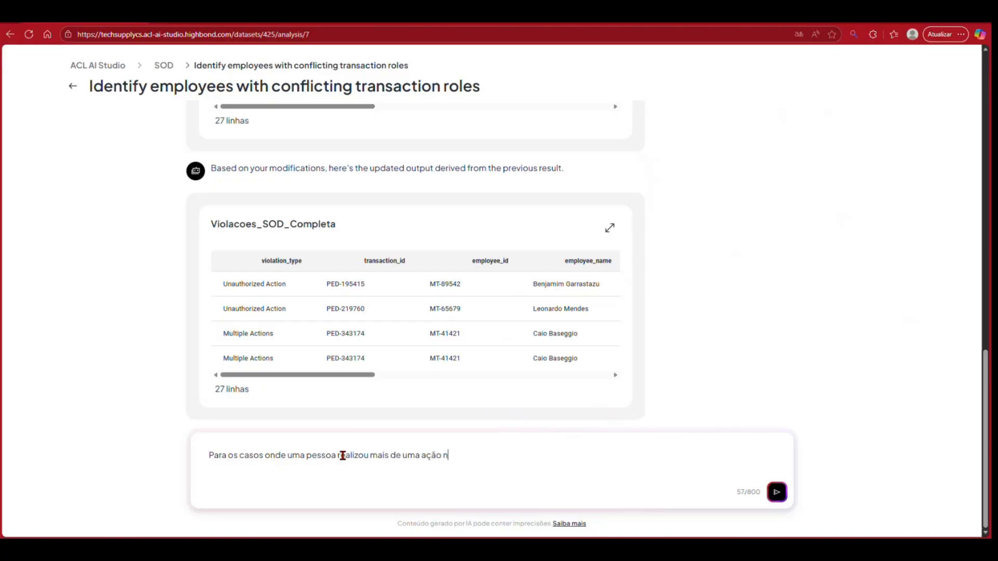
type("o mesmo pedido, retorne uma linha apenas")
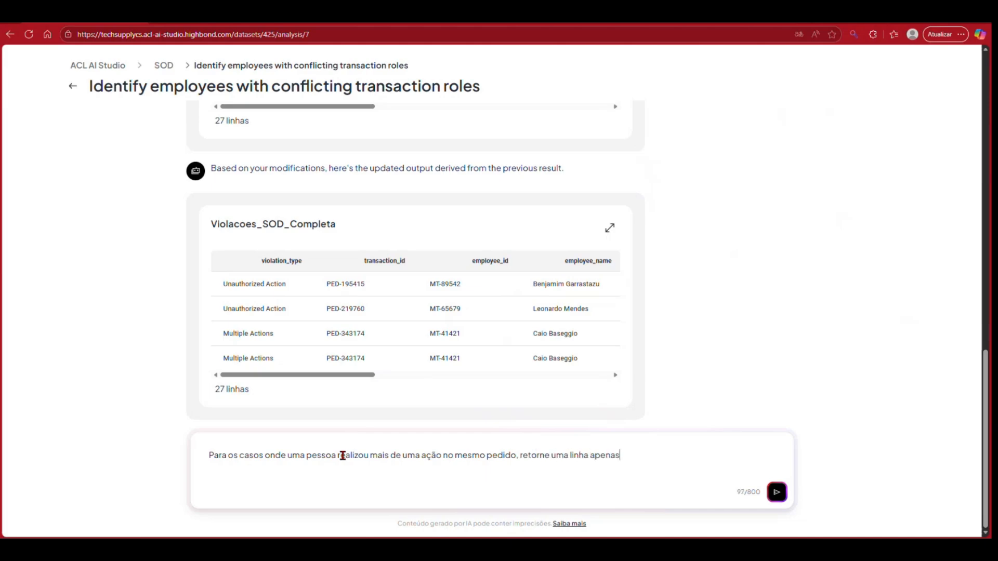
key("Return")
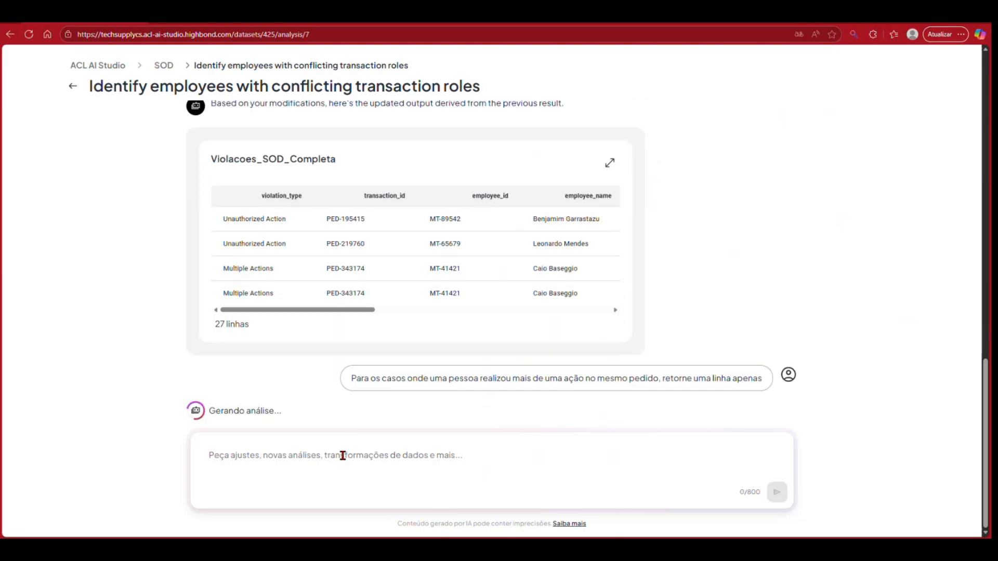
Step: Expand the Employee Multiple Function Ris result, examine its columns across to nivel_risco, and return to the earlier conversation
left_click(609, 229)
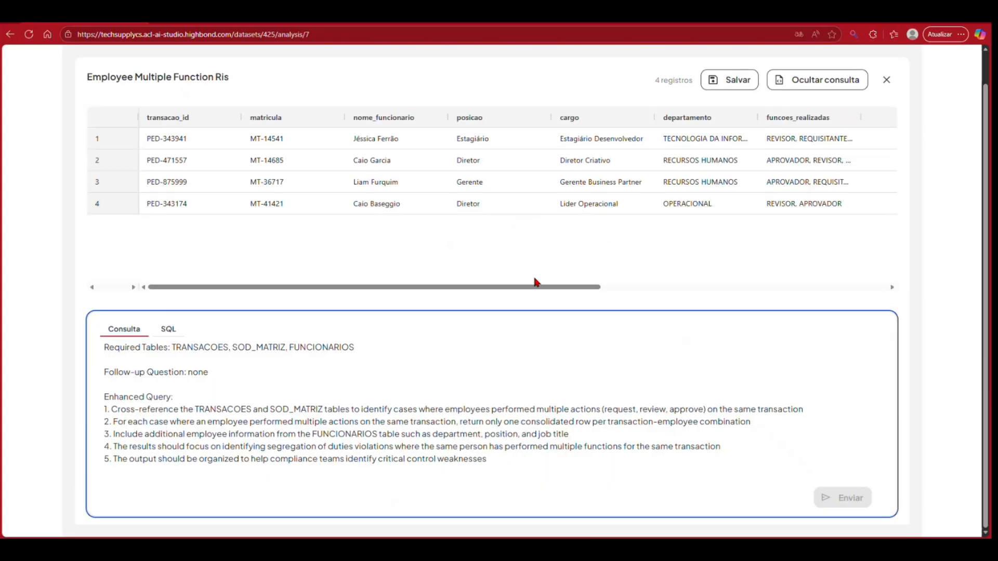
left_click_drag(535, 289, 810, 293)
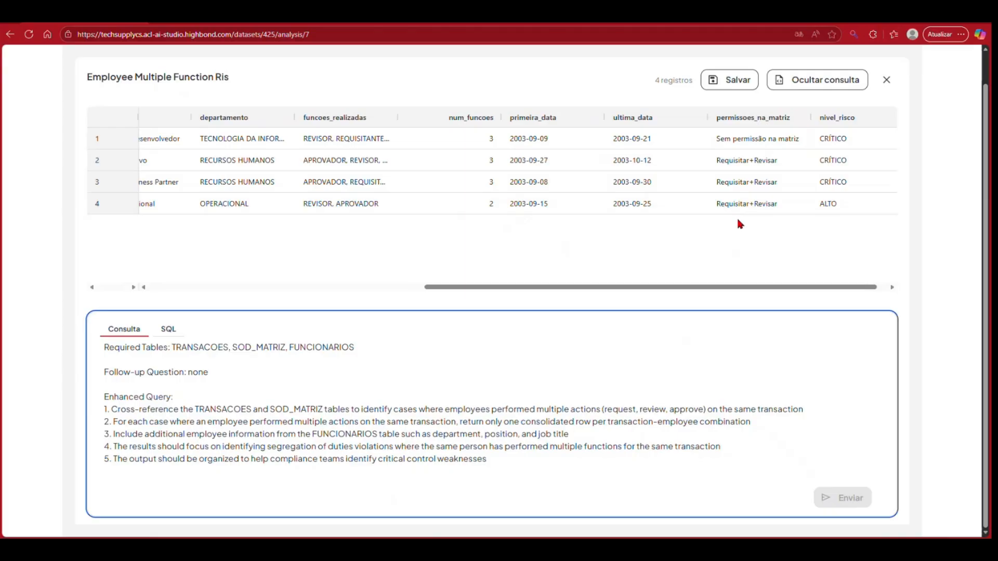
left_click(886, 83)
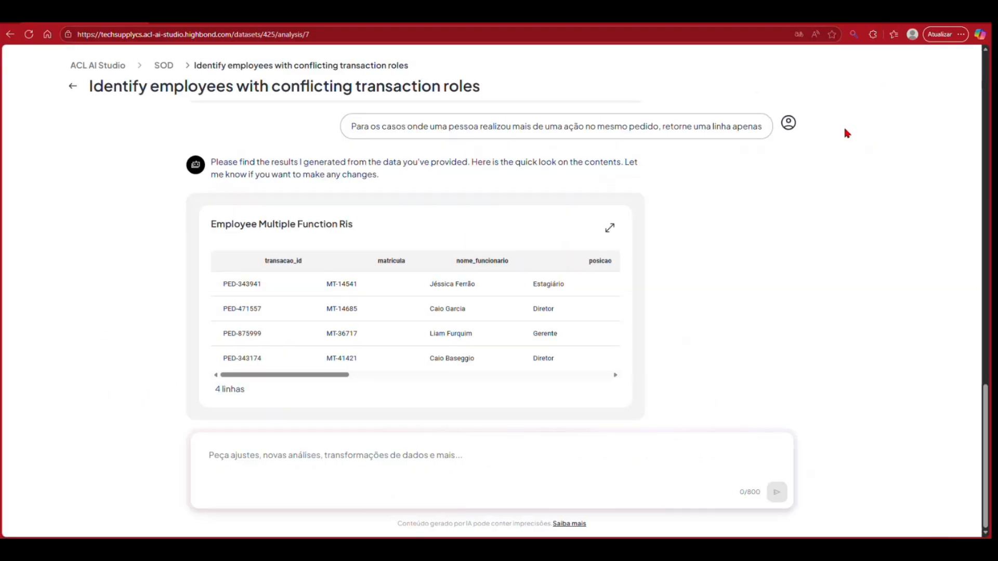
scroll(653, 353, "up", 10)
scroll(652, 355, "up", 5)
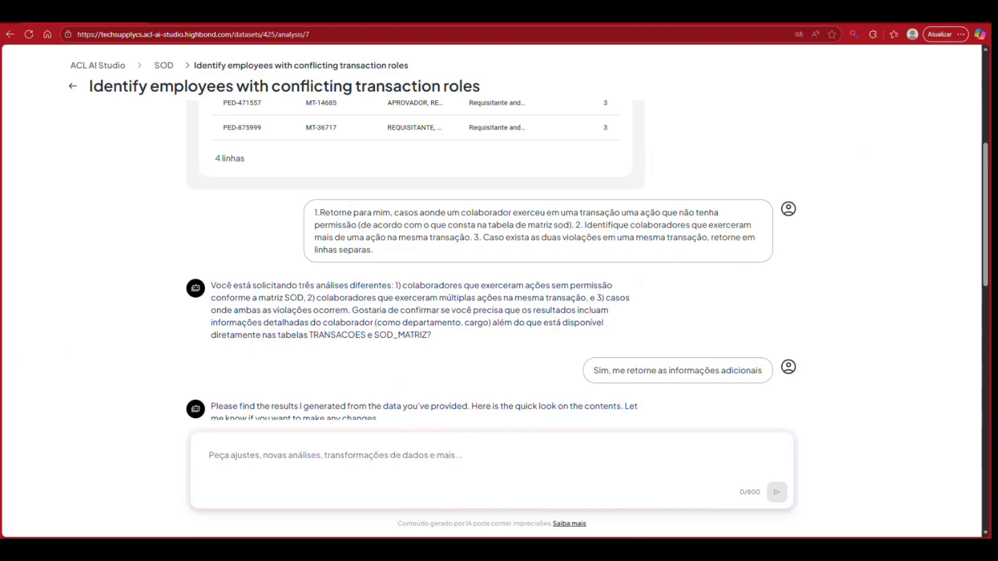
Step: Switch to the PowerPoint presentation and show the "Engenharia de Prompt" slide on basic techniques
key("super+d")
key("super+d")
left_click_drag(1, 249, 681, 46)
left_click(711, 39)
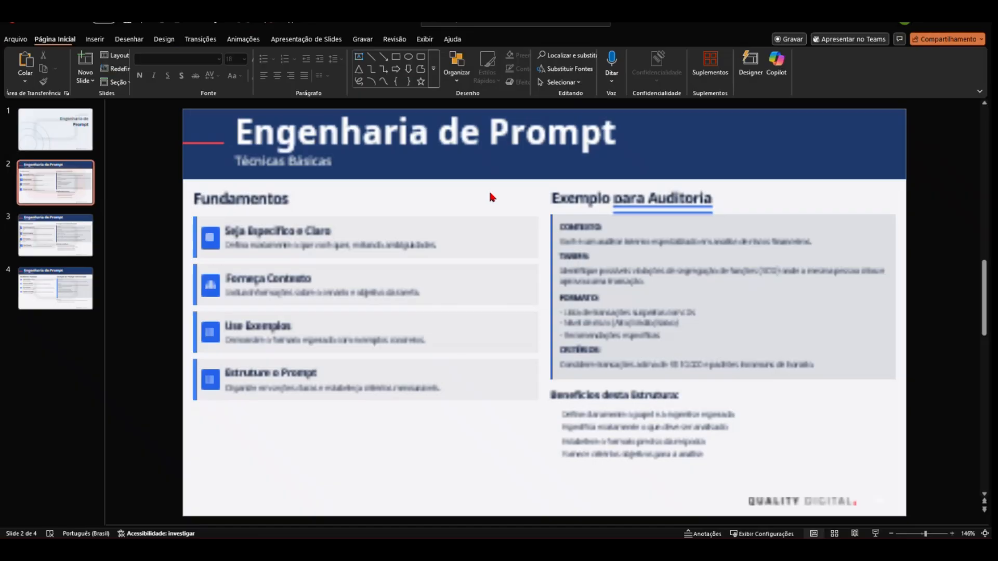